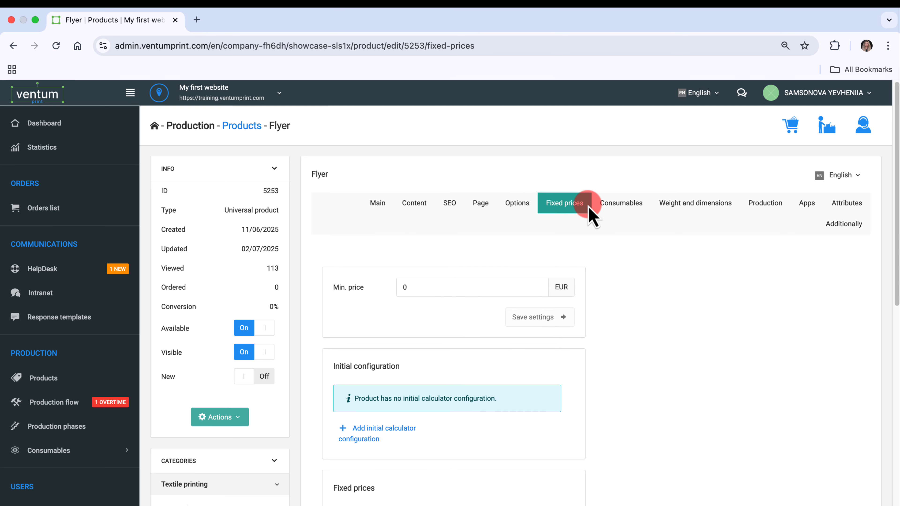
# Set the flyer's minimum price to 10 EUR, save the settings and check the price on the storefront page.
pyautogui.scroll(-3, 643, 328)
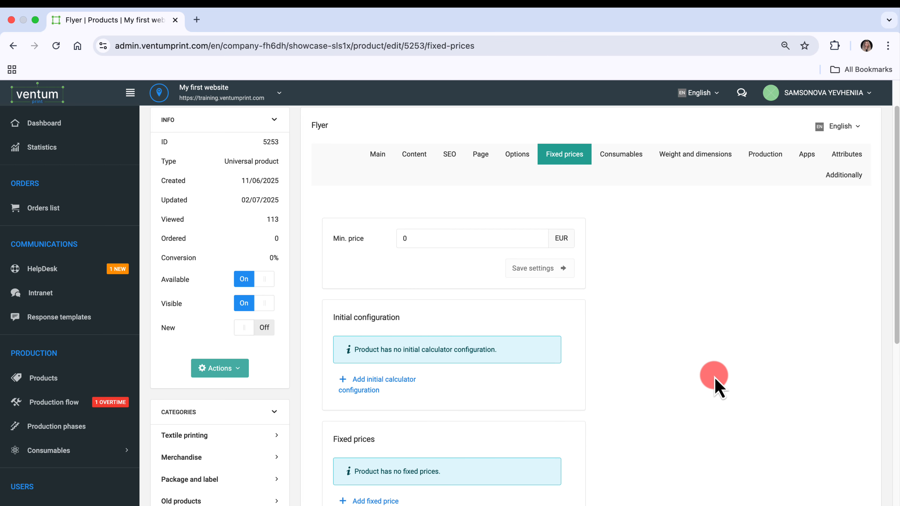
pyautogui.click(481, 242)
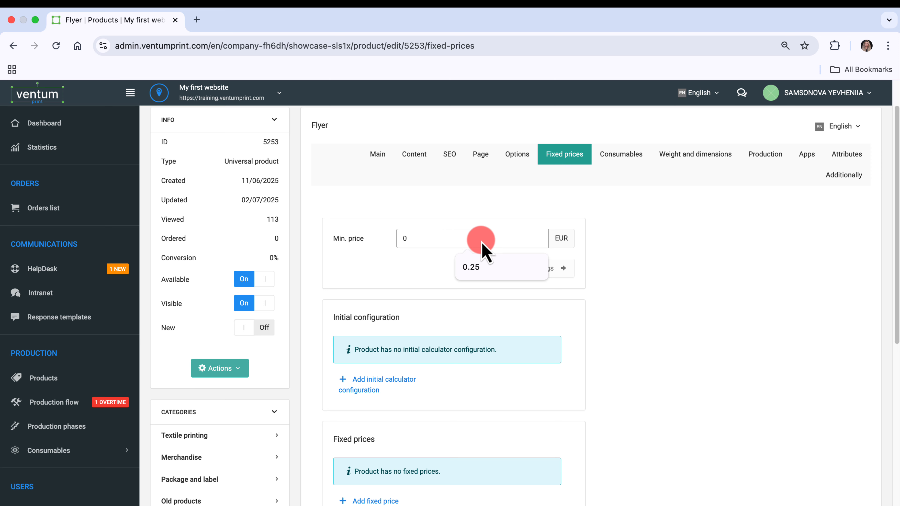
pyautogui.press('BackSpace')
pyautogui.write('10')
pyautogui.click(520, 267)
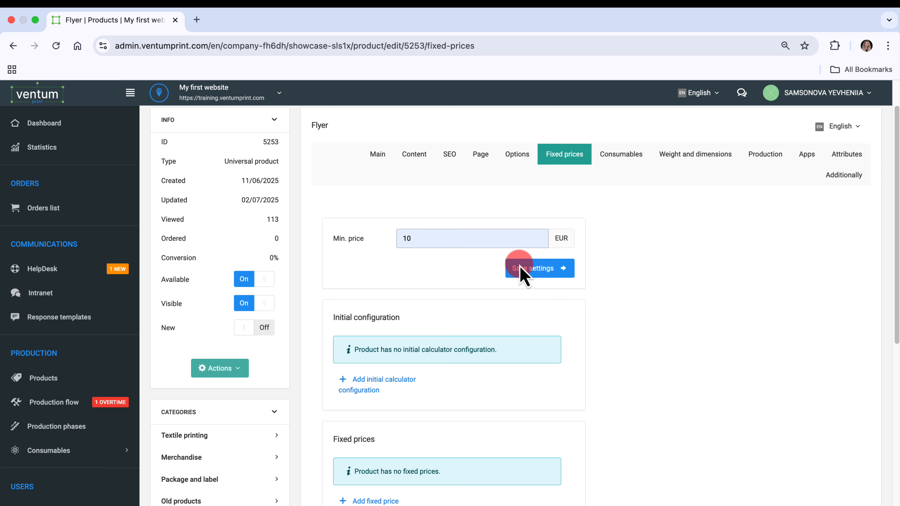
pyautogui.click(561, 269)
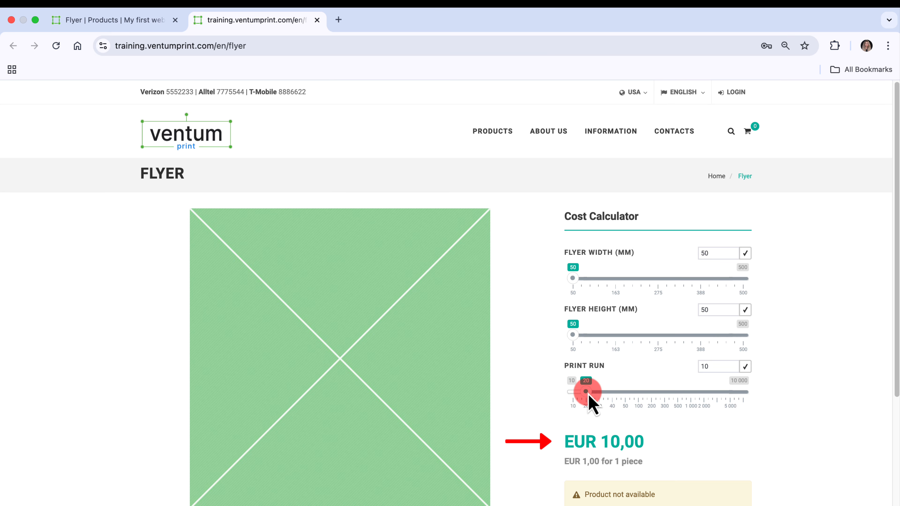
pyautogui.moveTo(587, 396); pyautogui.dragTo(545, 399)
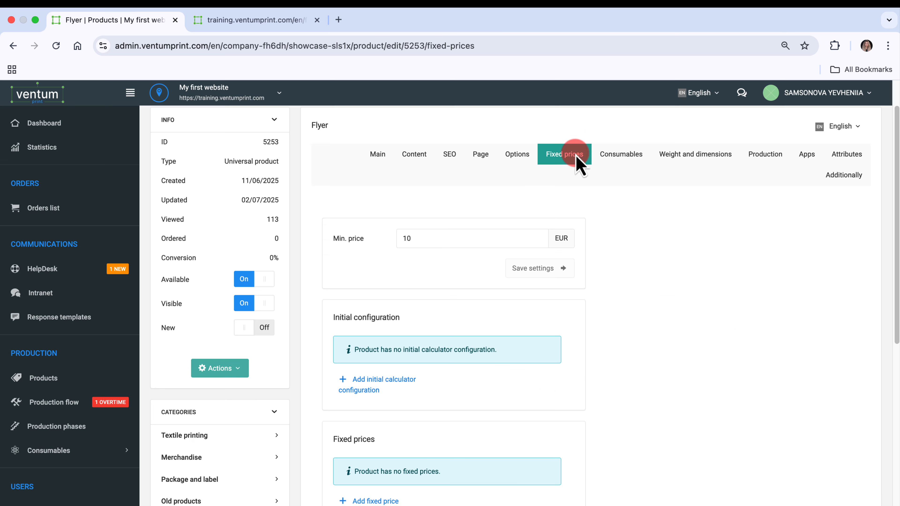
# Clear the flyer's minimum price and save the settings.
pyautogui.click(522, 237)
pyautogui.press('BackSpace')
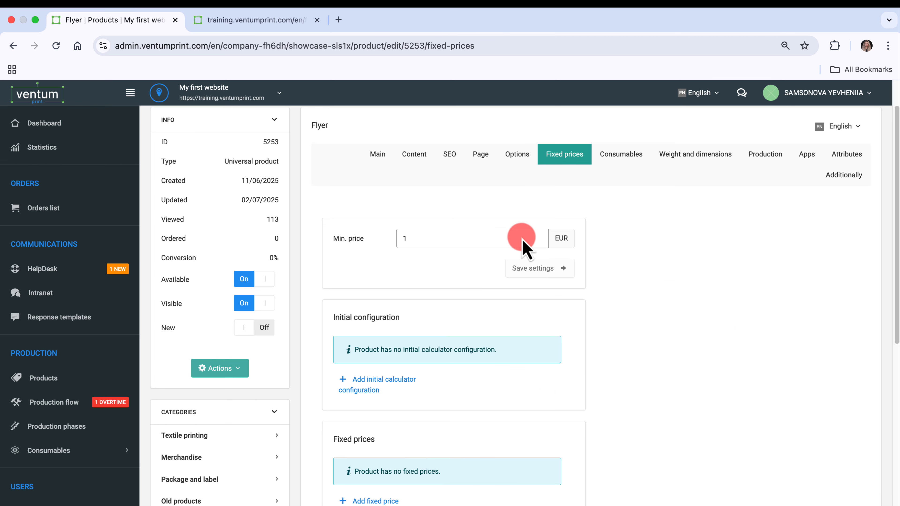
pyautogui.press('BackSpace')
pyautogui.click(563, 270)
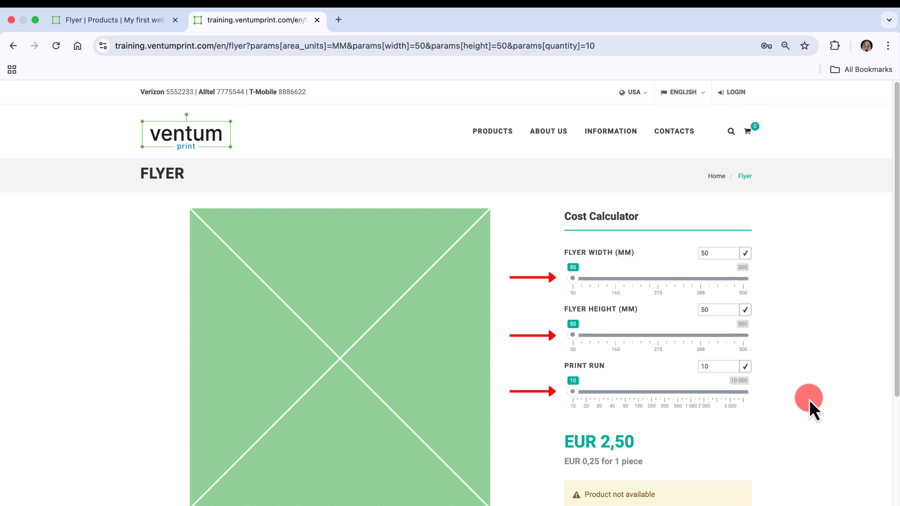
# Check the width and height ranges in the flyer's main product settings.
pyautogui.click(142, 22)
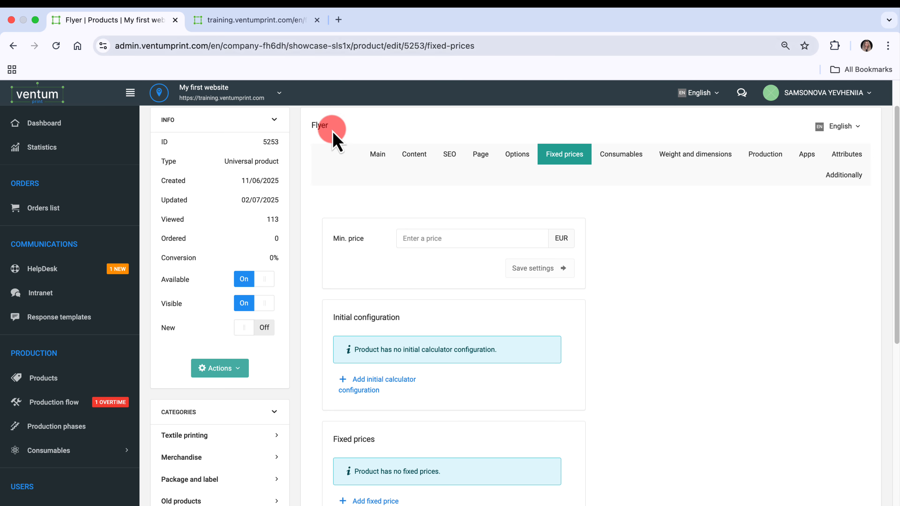
pyautogui.click(383, 159)
pyautogui.scroll(-8, 713, 422)
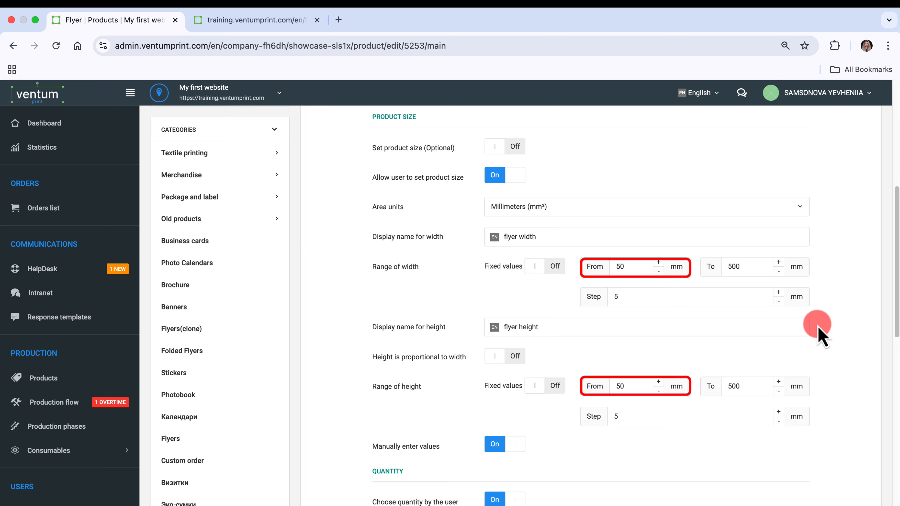
pyautogui.click(245, 21)
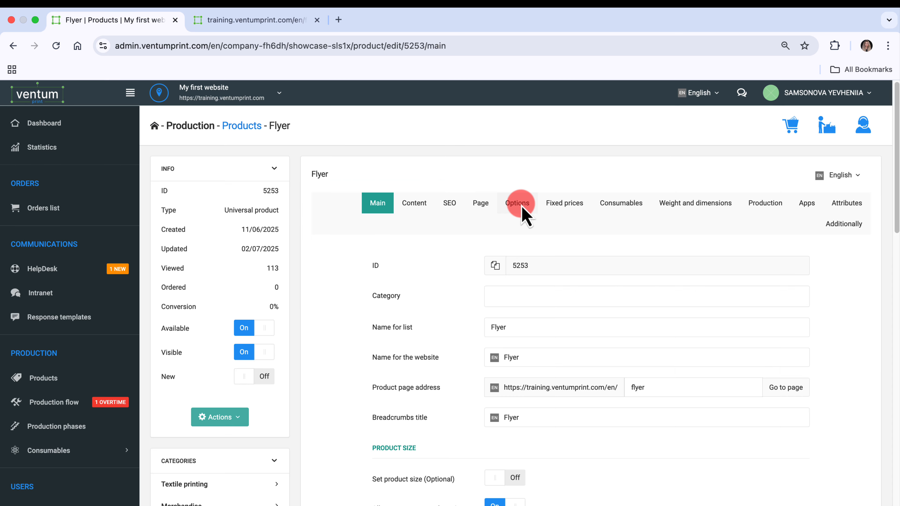
# Enable the Paper type and Lamination options for the flyer.
pyautogui.click(517, 203)
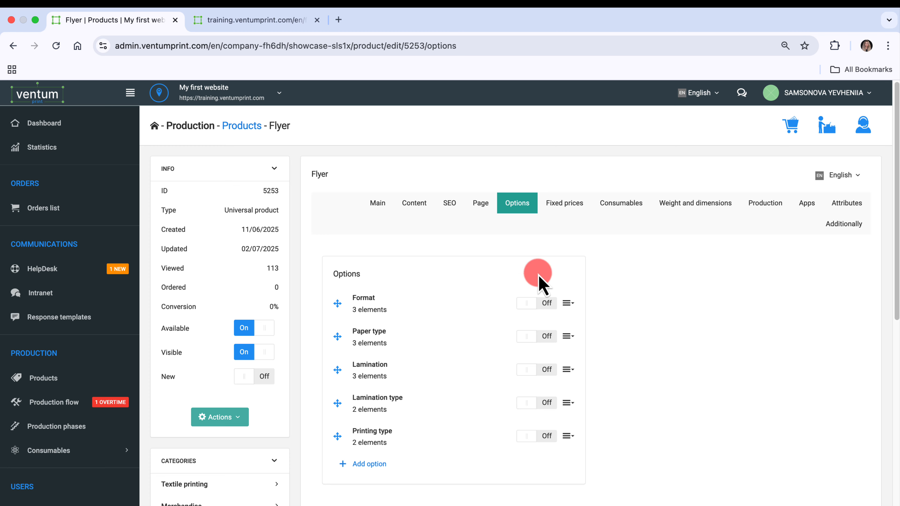
pyautogui.click(552, 337)
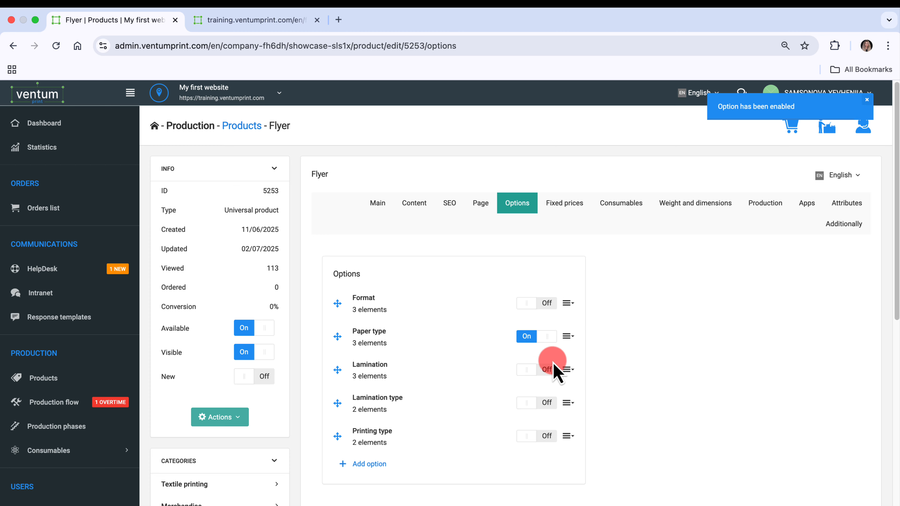
pyautogui.click(550, 370)
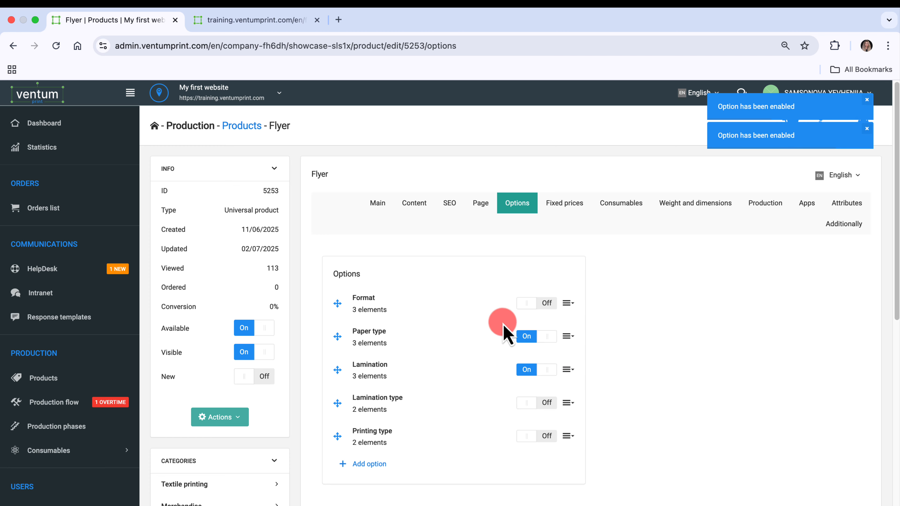
# Reload the storefront flyer page and set its cost calculator to width 210 mm, height 300 mm and print run 20.
pyautogui.click(201, 21)
pyautogui.click(56, 46)
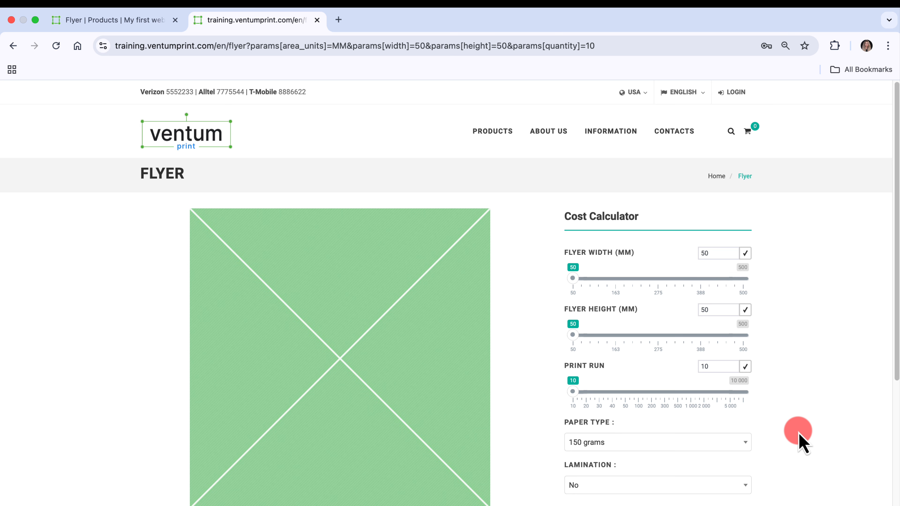
pyautogui.scroll(-3, 800, 442)
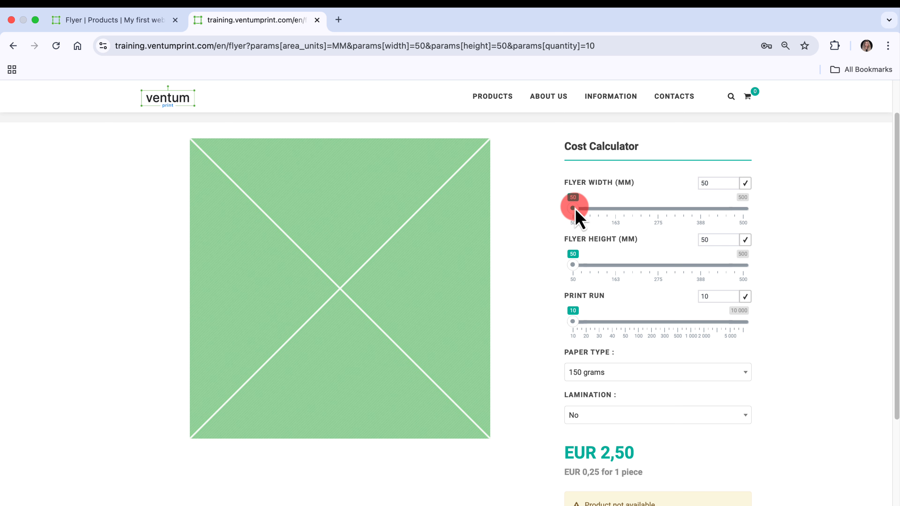
pyautogui.moveTo(575, 210); pyautogui.dragTo(636, 213)
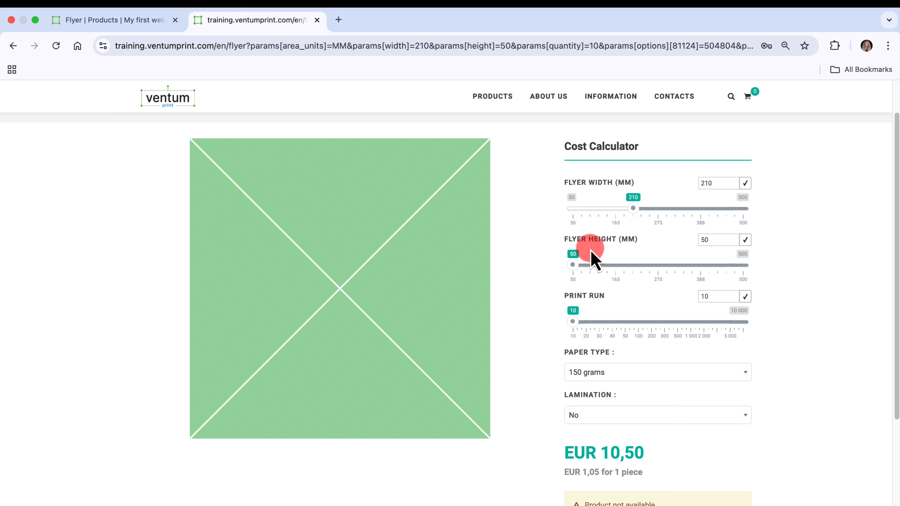
pyautogui.moveTo(574, 264); pyautogui.dragTo(668, 265)
pyautogui.moveTo(574, 322); pyautogui.dragTo(585, 322)
# Choose 200 grams paper and Yes for lamination in the storefront cost calculator.
pyautogui.click(678, 373)
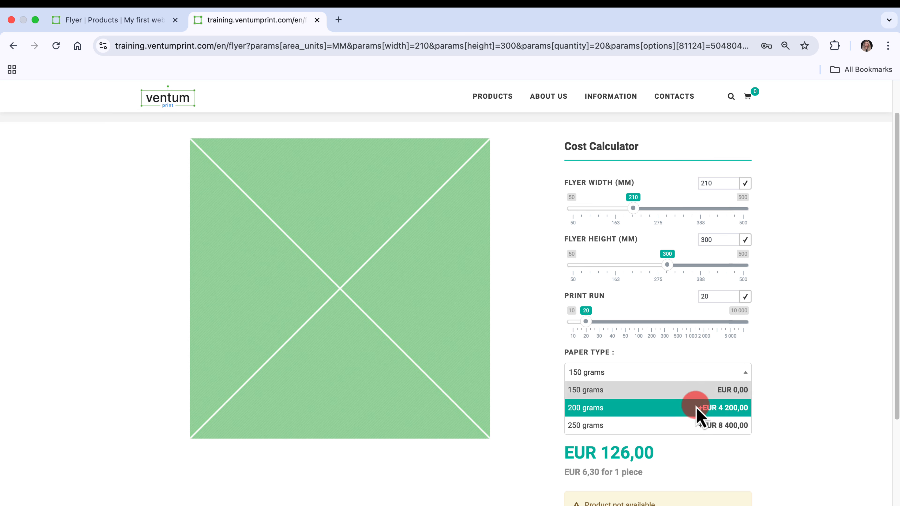
pyautogui.click(700, 415)
pyautogui.click(738, 415)
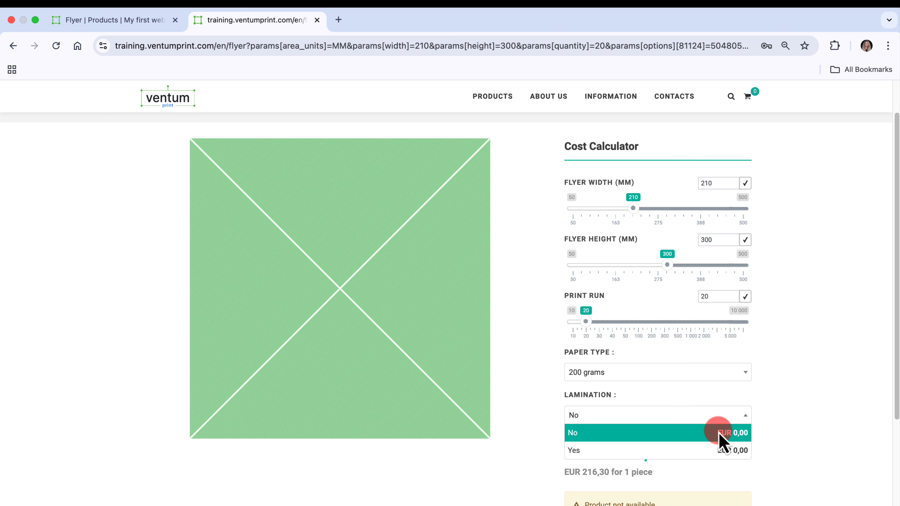
pyautogui.click(700, 451)
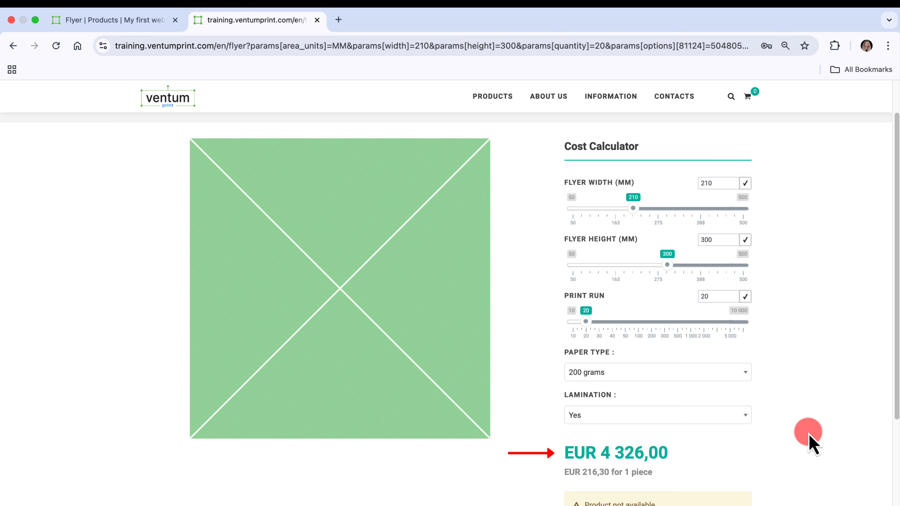
# Add an initial calculator configuration in the admin's fixed prices with flyer width 210 mm, height 300 mm and print run 20.
pyautogui.click(140, 22)
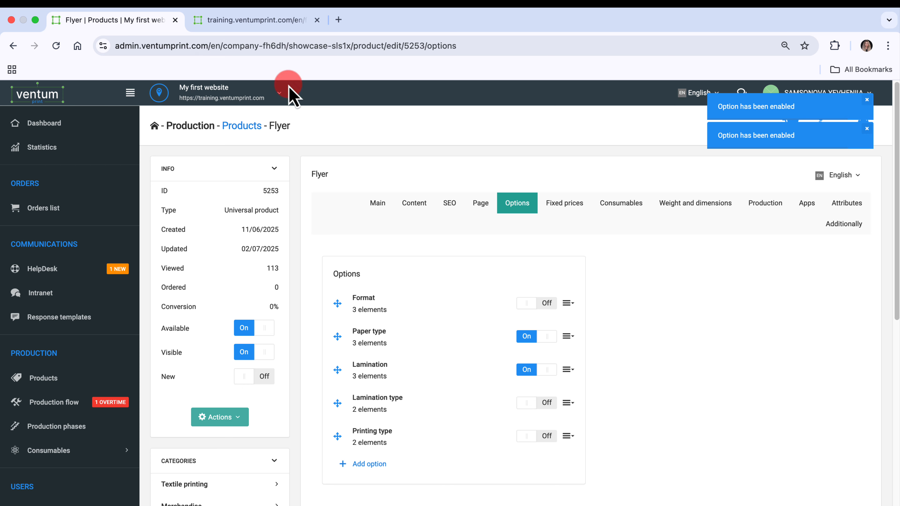
pyautogui.click(571, 209)
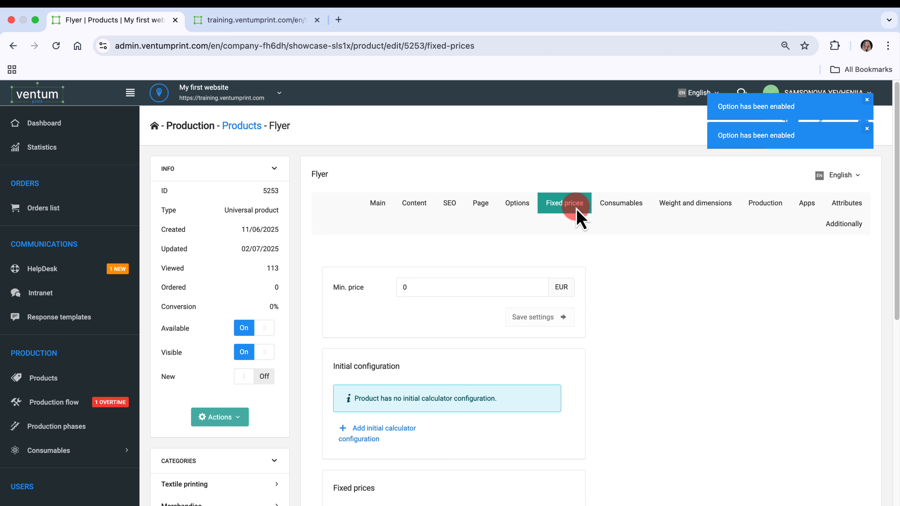
pyautogui.click(396, 436)
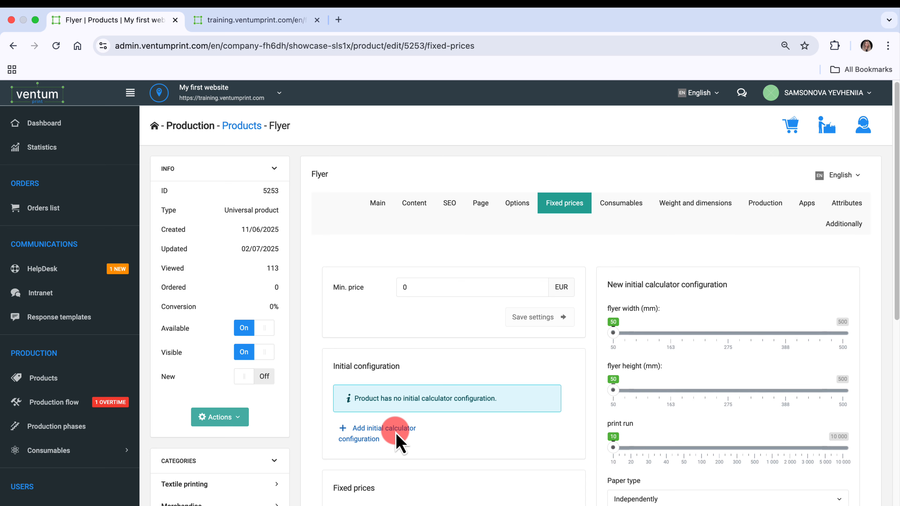
pyautogui.click(130, 93)
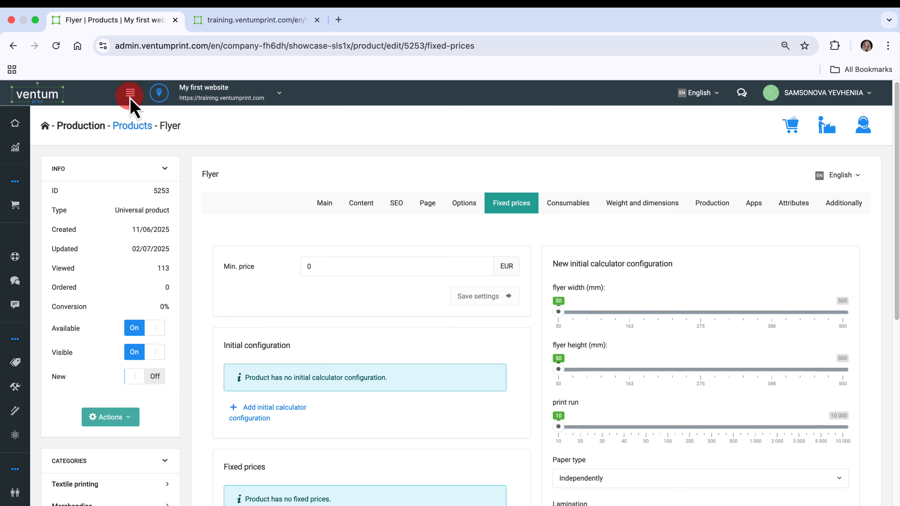
pyautogui.click(559, 312)
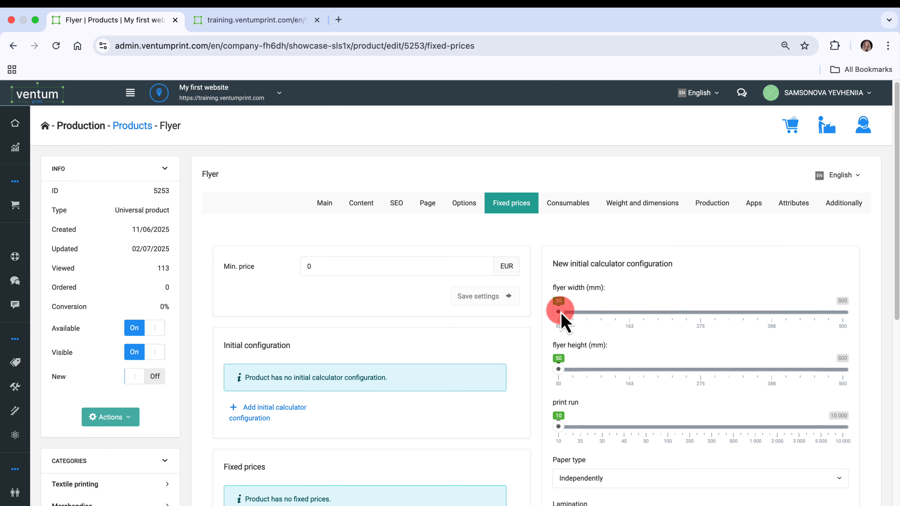
pyautogui.moveTo(561, 312); pyautogui.dragTo(662, 321)
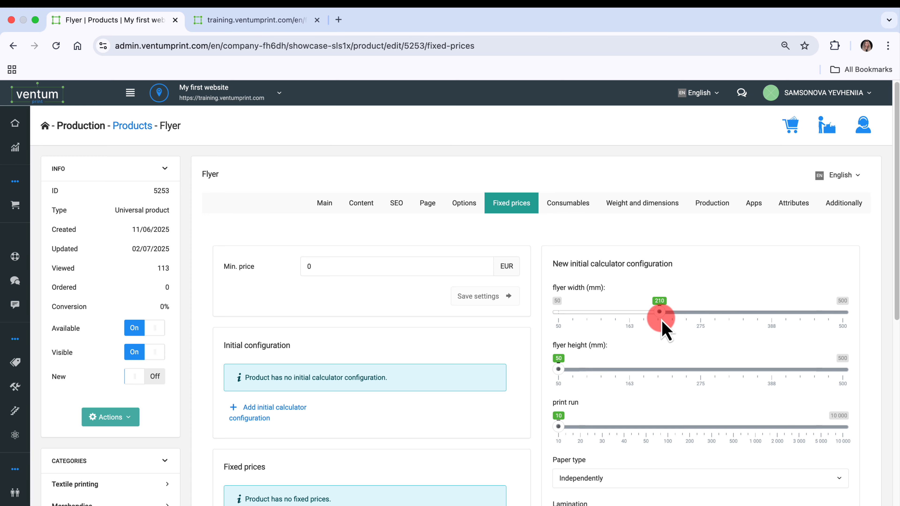
pyautogui.moveTo(558, 369); pyautogui.dragTo(712, 370)
pyautogui.moveTo(608, 419); pyautogui.dragTo(581, 425)
# Set the initial configuration's paper type to 200 grams and lamination to Yes, and save it.
pyautogui.scroll(-5, 581, 428)
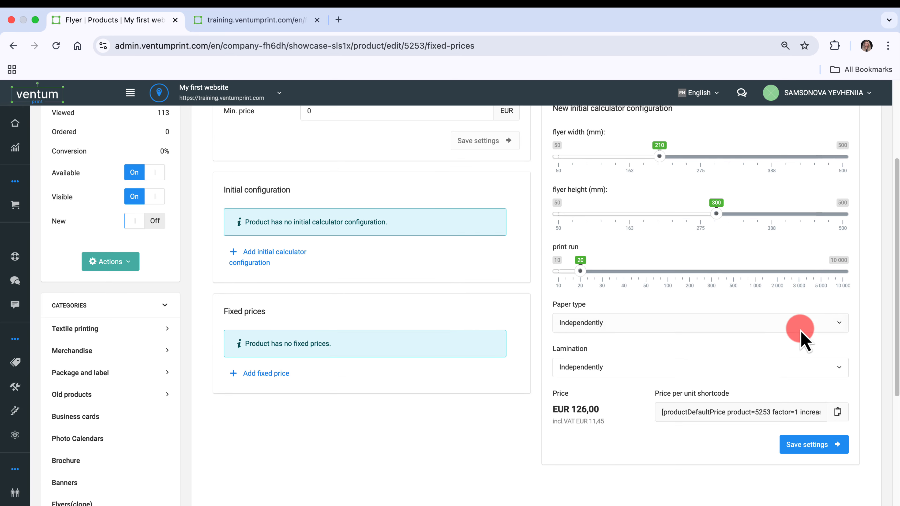
pyautogui.click(820, 323)
pyautogui.click(776, 383)
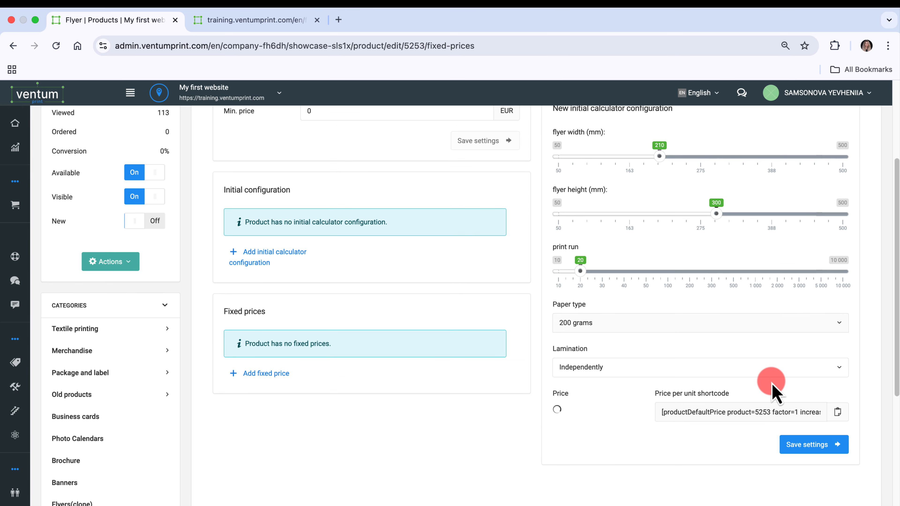
pyautogui.click(815, 369)
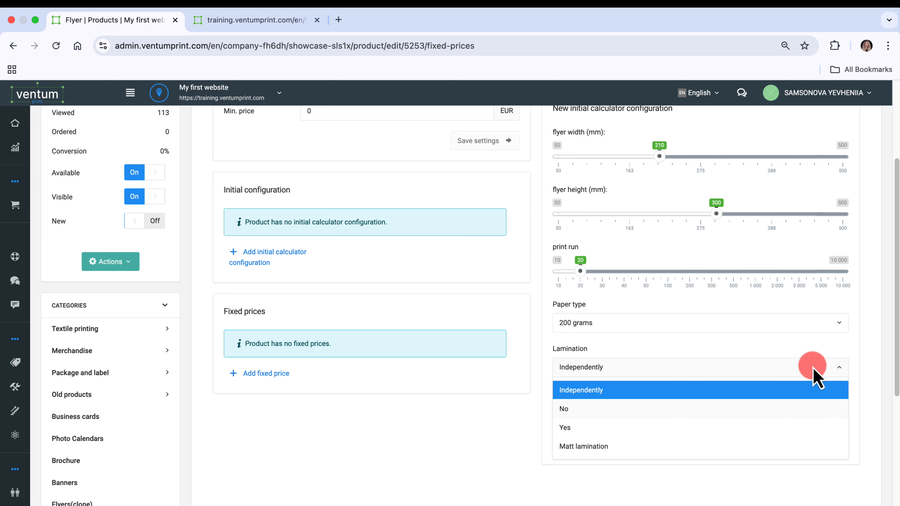
pyautogui.click(818, 427)
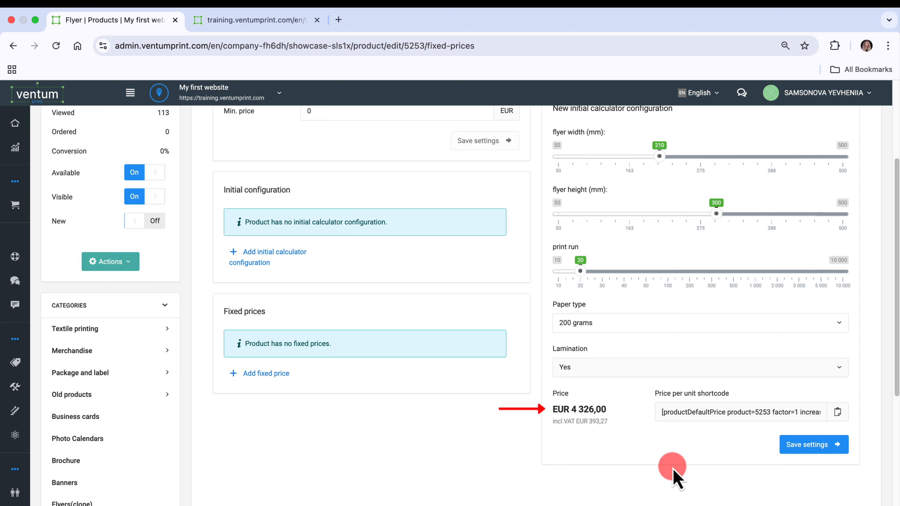
pyautogui.click(809, 447)
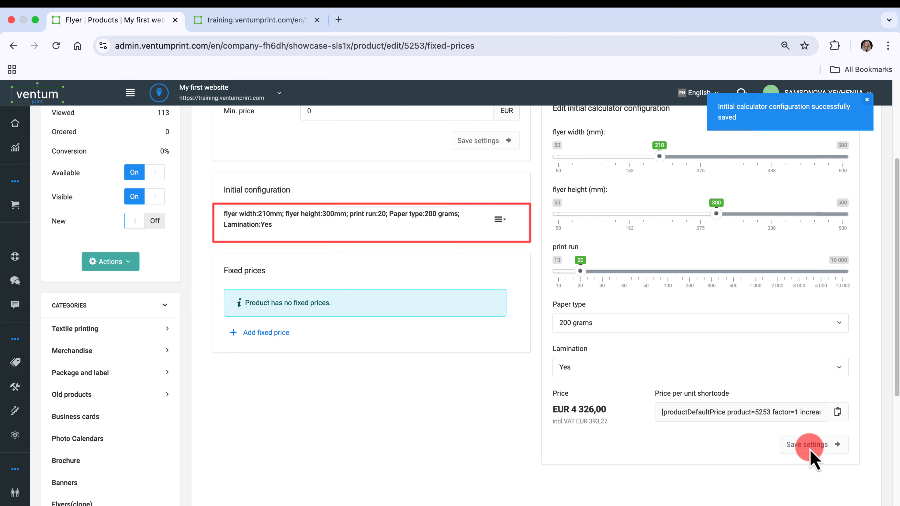
# Reload the storefront flyer page to check the calculator's initial configuration.
pyautogui.click(267, 22)
pyautogui.click(56, 46)
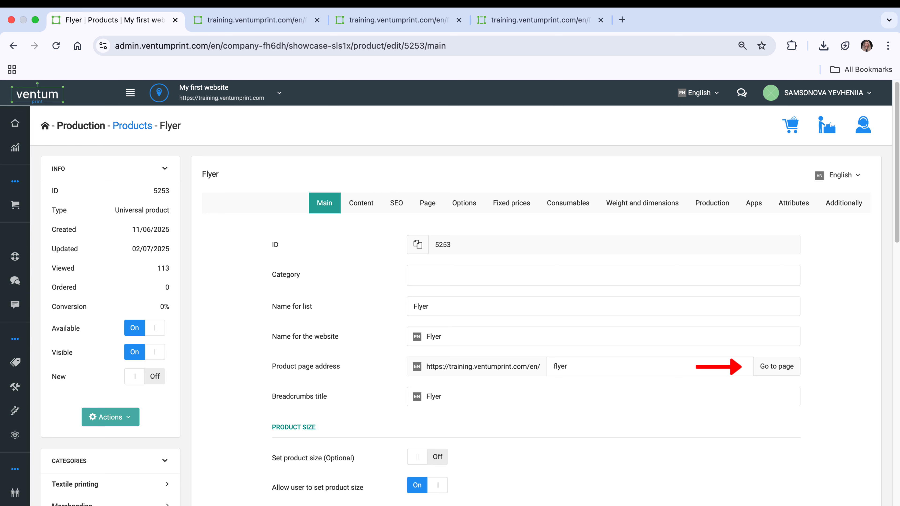
# Enable the flyer's Format option in the admin and open its list of elements.
pyautogui.click(461, 204)
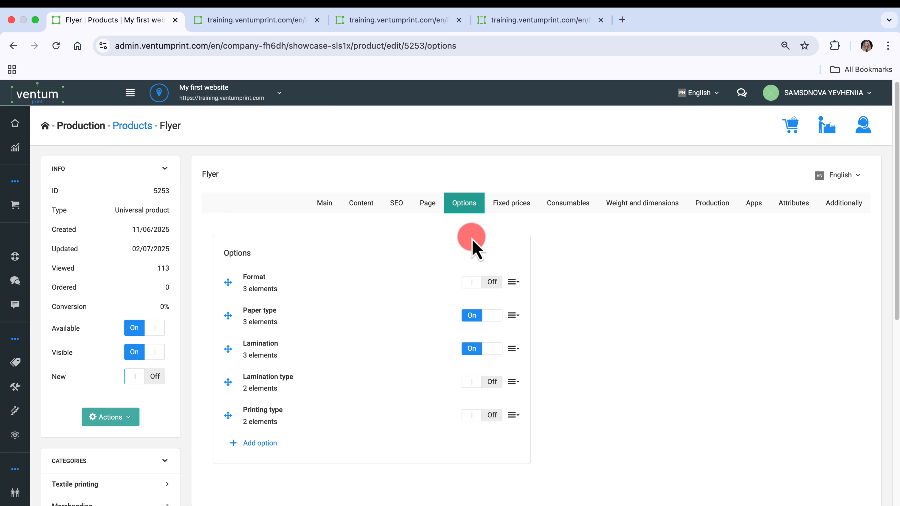
pyautogui.click(492, 283)
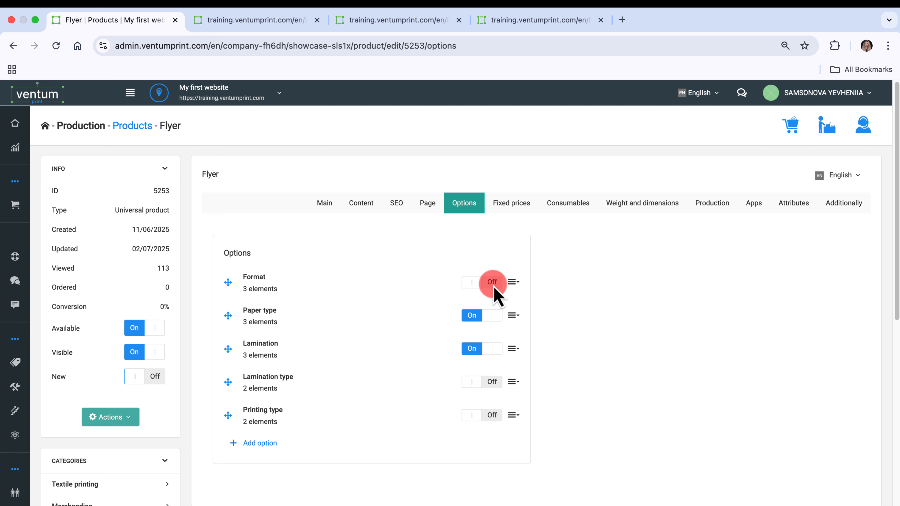
pyautogui.click(512, 283)
pyautogui.click(491, 323)
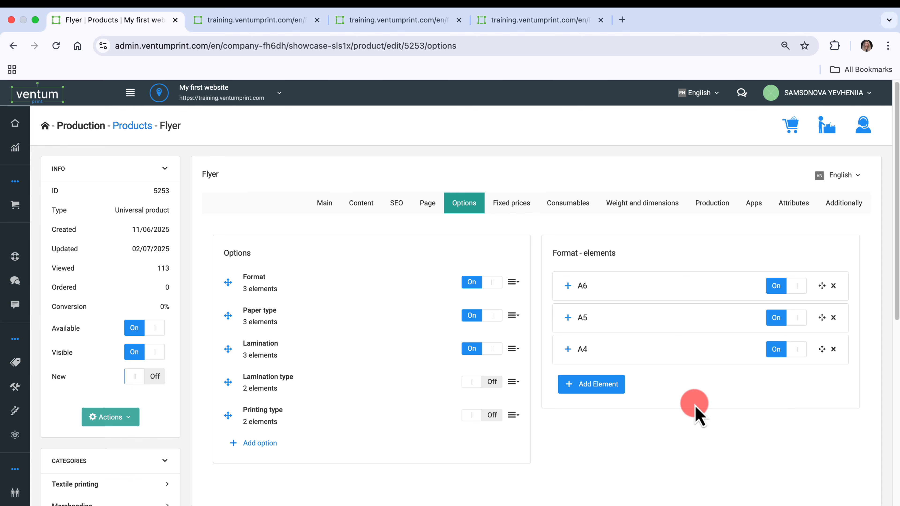
# Reload the storefront flyer page to check which Format element the cost calculator selects initially.
pyautogui.click(225, 19)
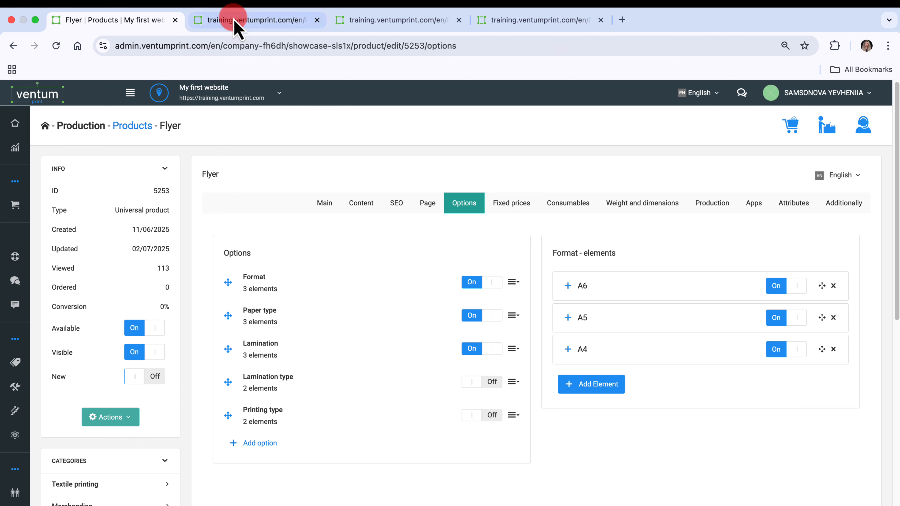
pyautogui.click(56, 45)
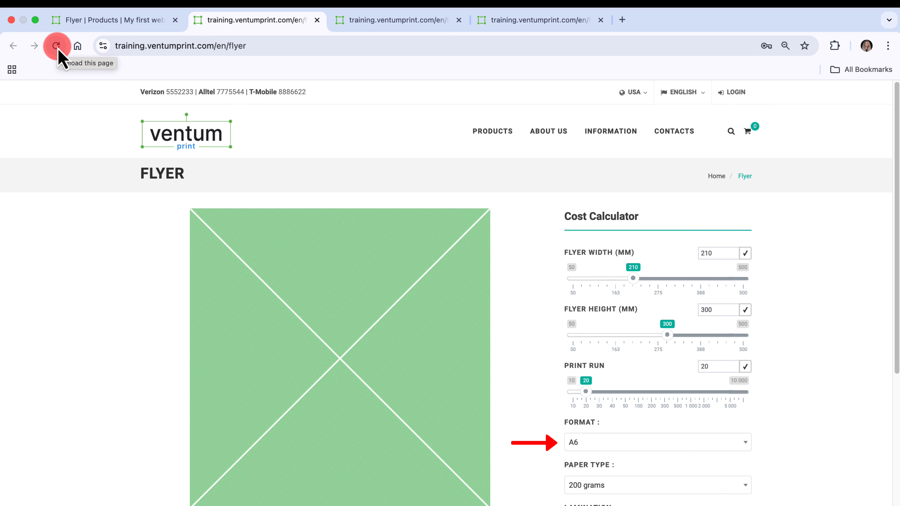
# Set the format to A4 in the flyer's initial calculator configuration, save it, and check the result on the reloaded storefront flyer page.
pyautogui.click(92, 20)
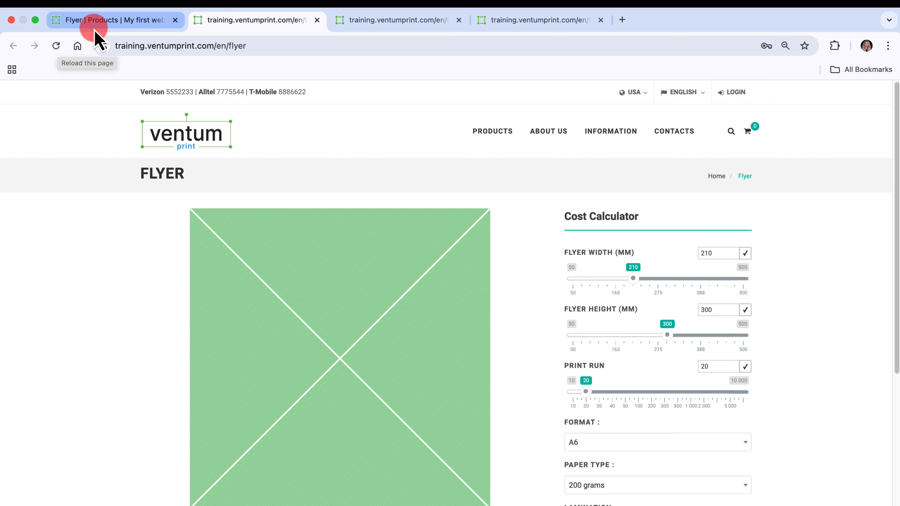
pyautogui.click(514, 207)
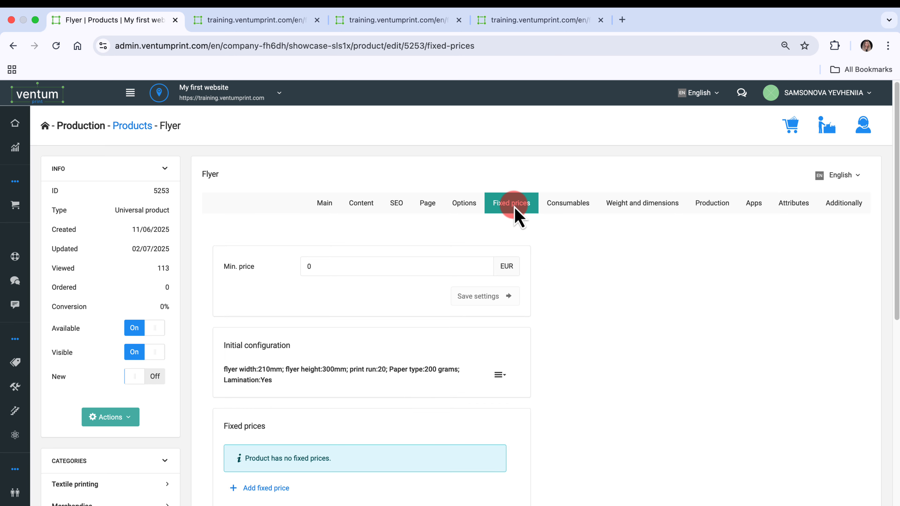
pyautogui.click(500, 374)
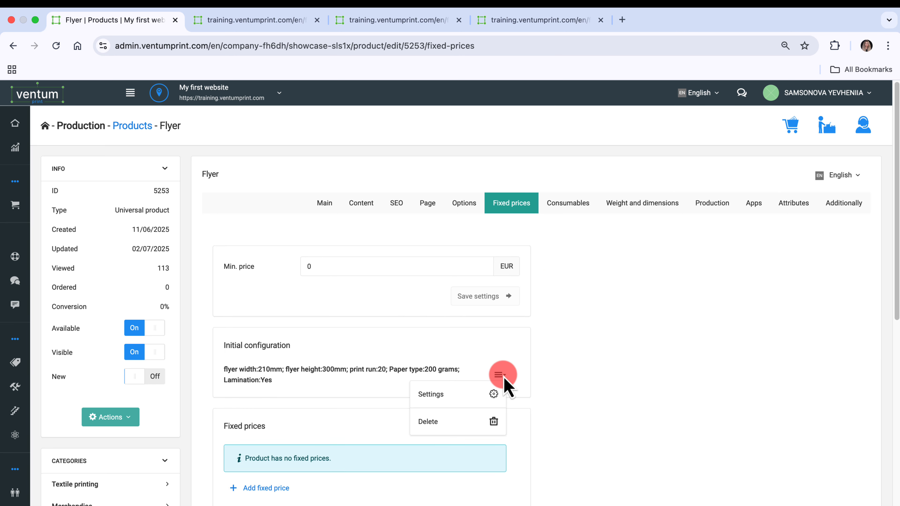
pyautogui.click(468, 397)
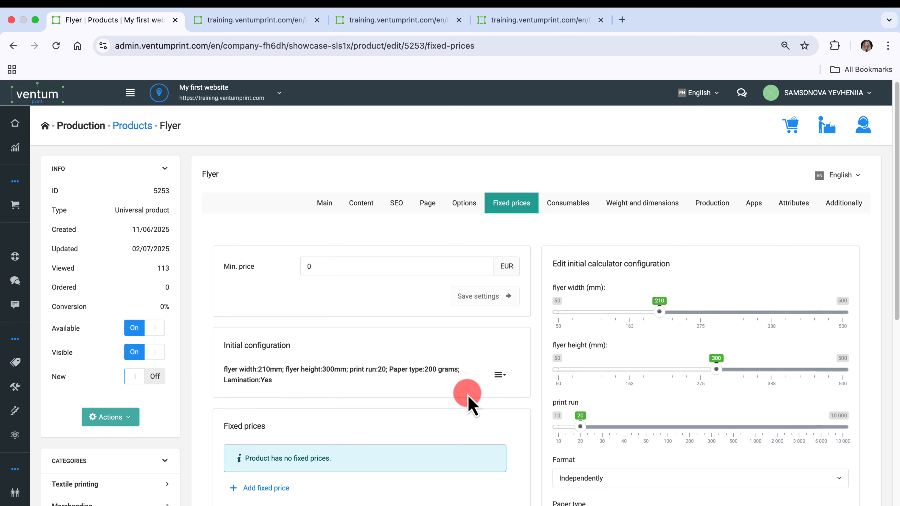
pyautogui.click(804, 480)
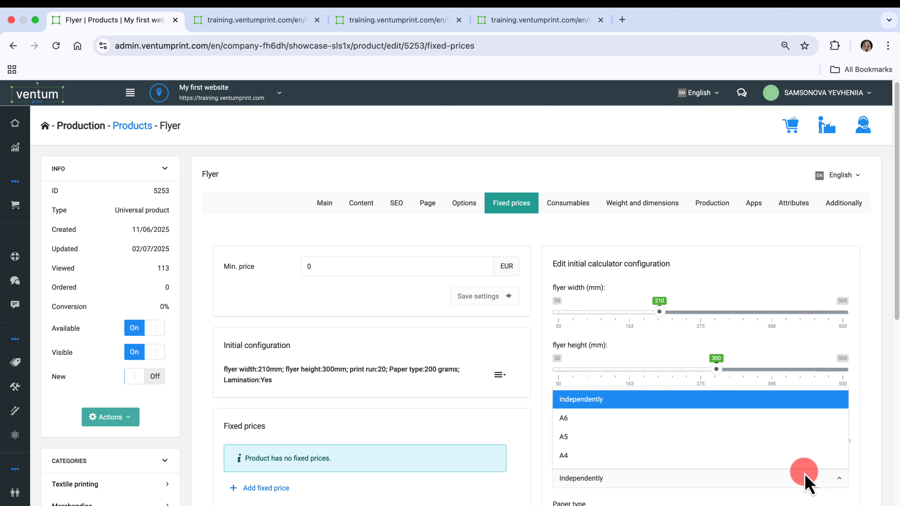
pyautogui.click(803, 461)
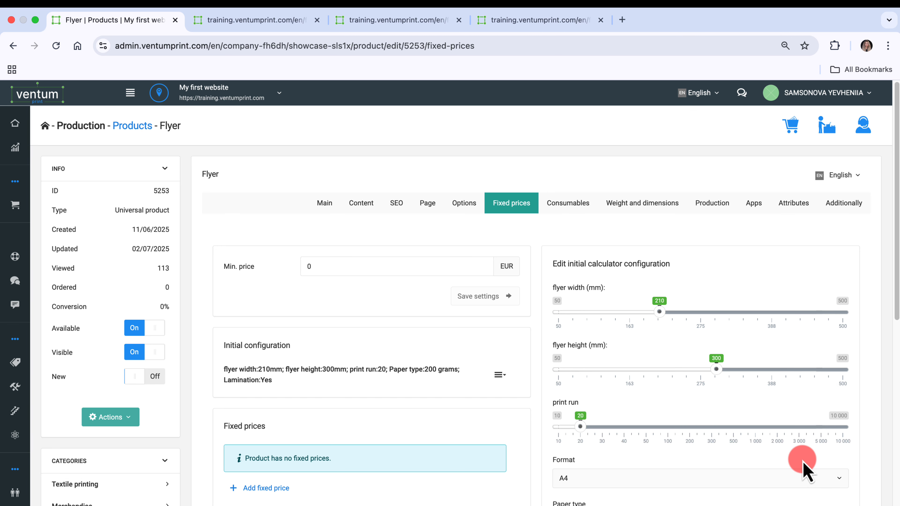
pyautogui.scroll(-6, 804, 465)
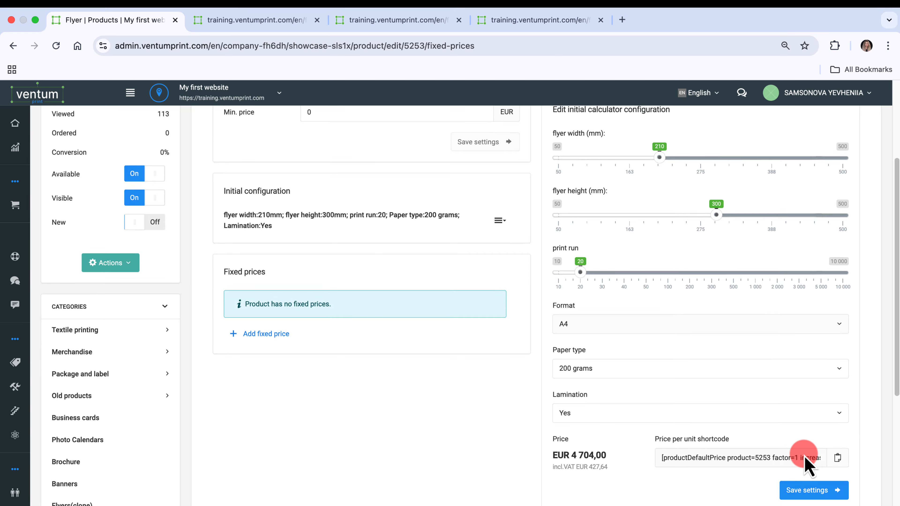
pyautogui.click(810, 441)
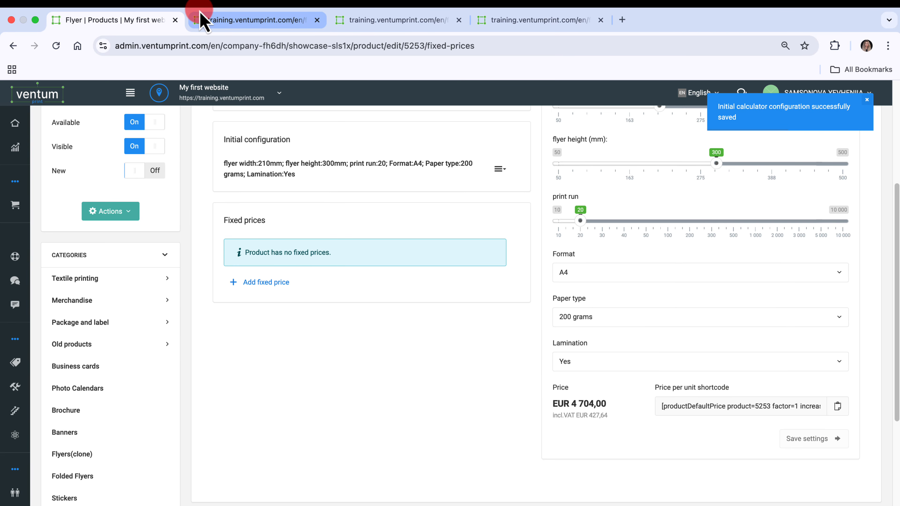
pyautogui.click(200, 18)
pyautogui.click(56, 46)
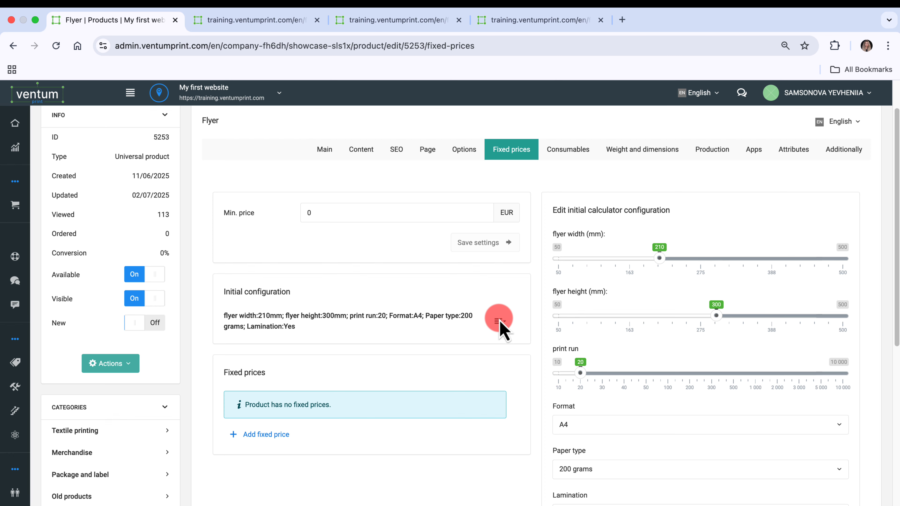
# Delete the flyer's initial calculator configuration in the admin's fixed prices and reload the storefront page to check the calculator.
pyautogui.click(499, 323)
pyautogui.click(450, 372)
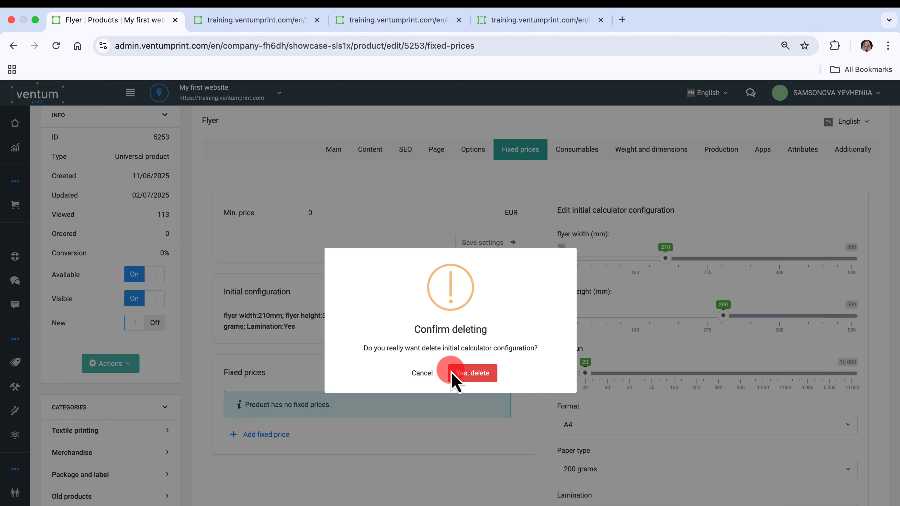
pyautogui.click(484, 373)
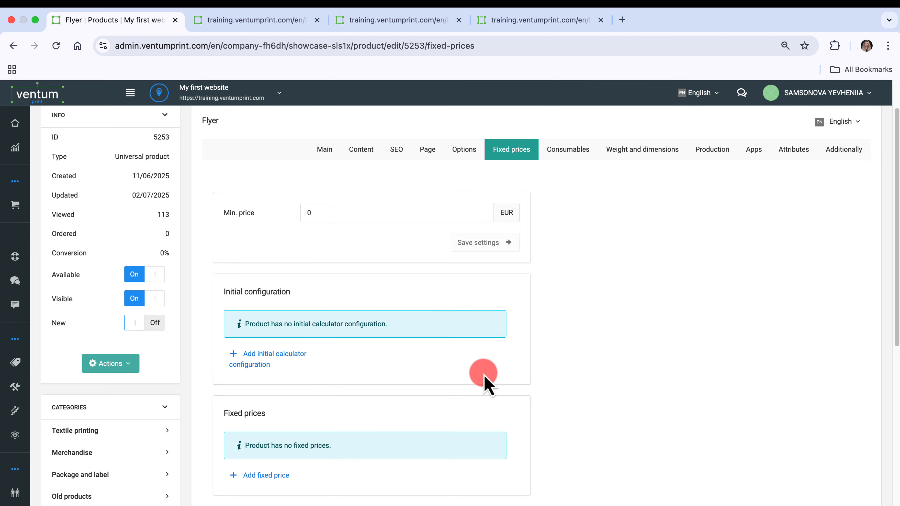
pyautogui.click(227, 22)
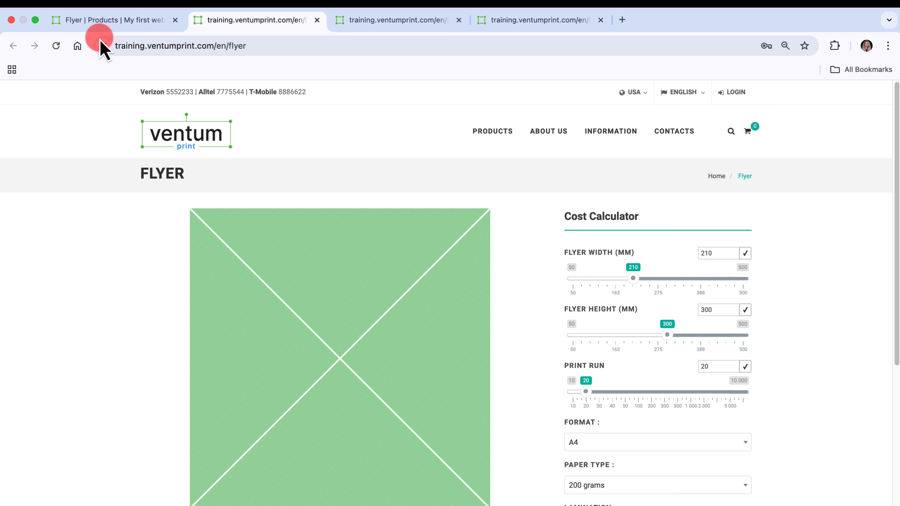
pyautogui.click(56, 46)
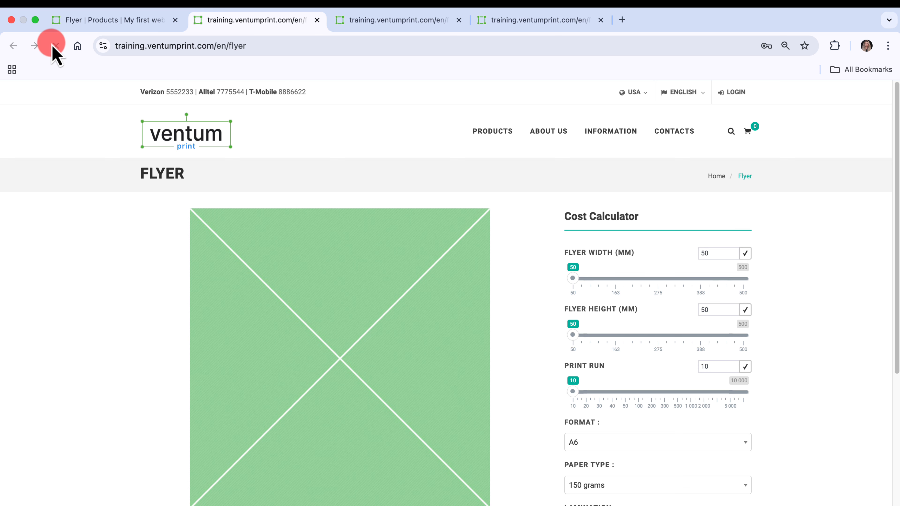